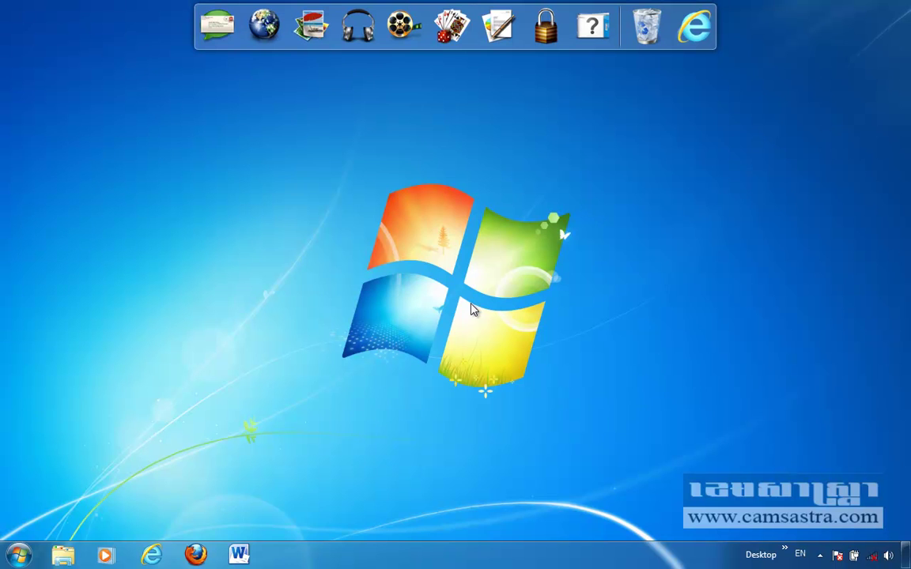
- Launch Word 2010 from the taskbar to get a blank Document1
click(239, 555)
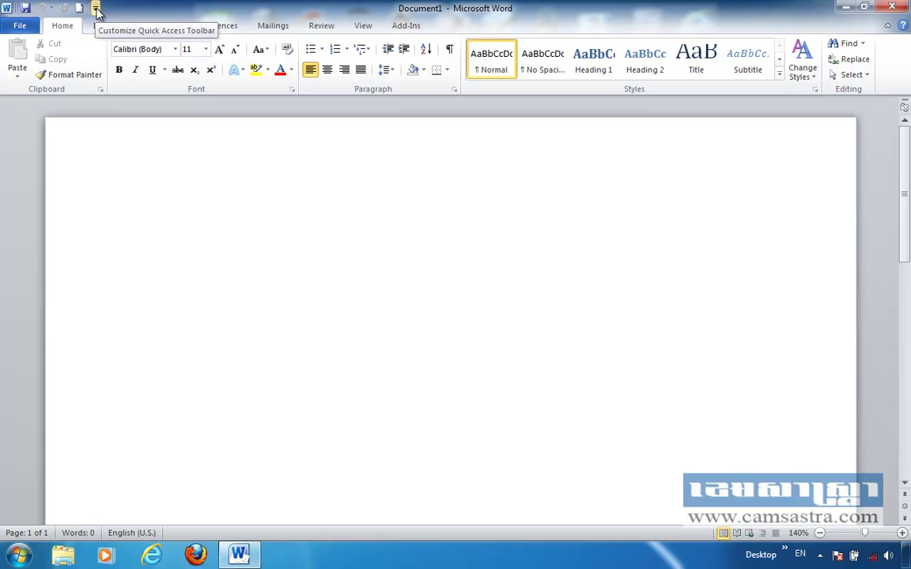
- Re-add New to the Quick Access Toolbar and use it to create blank Document2
click(96, 9)
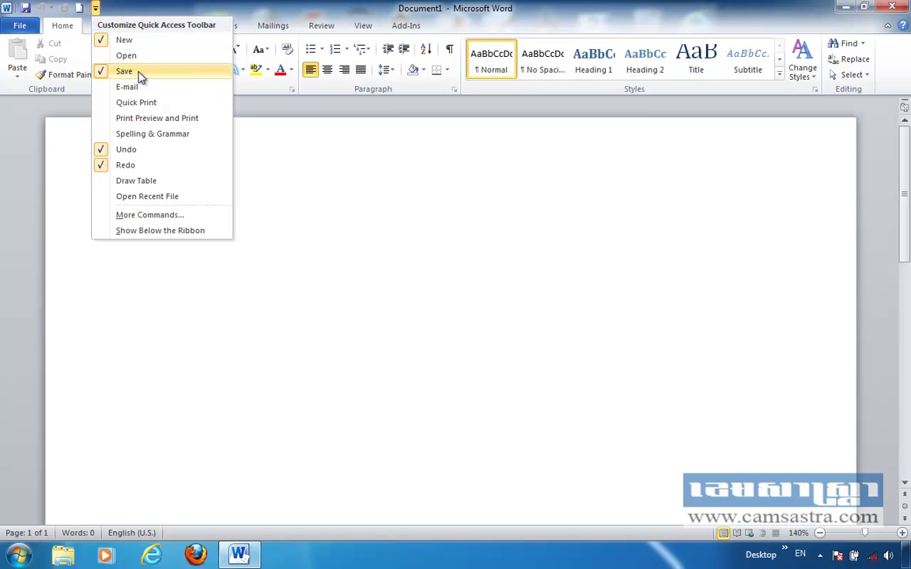
click(103, 41)
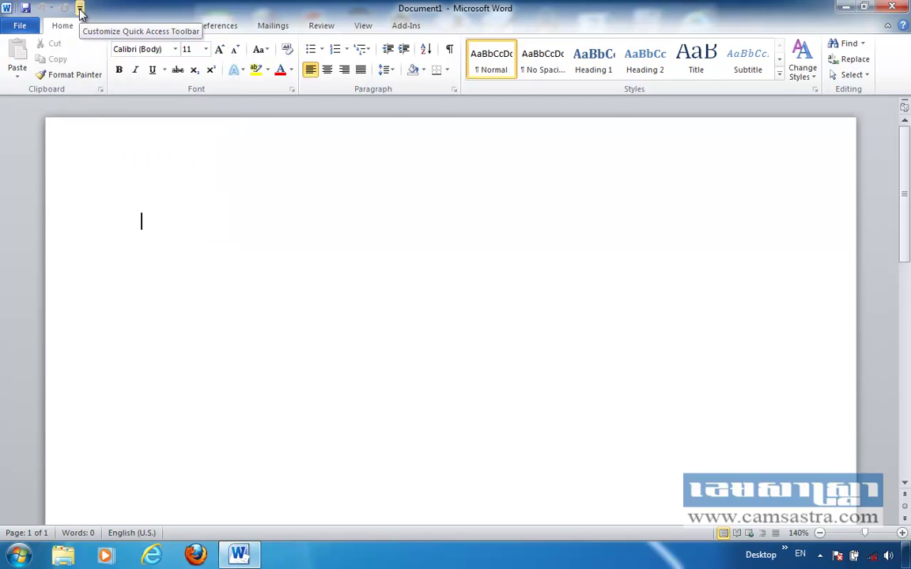
click(80, 10)
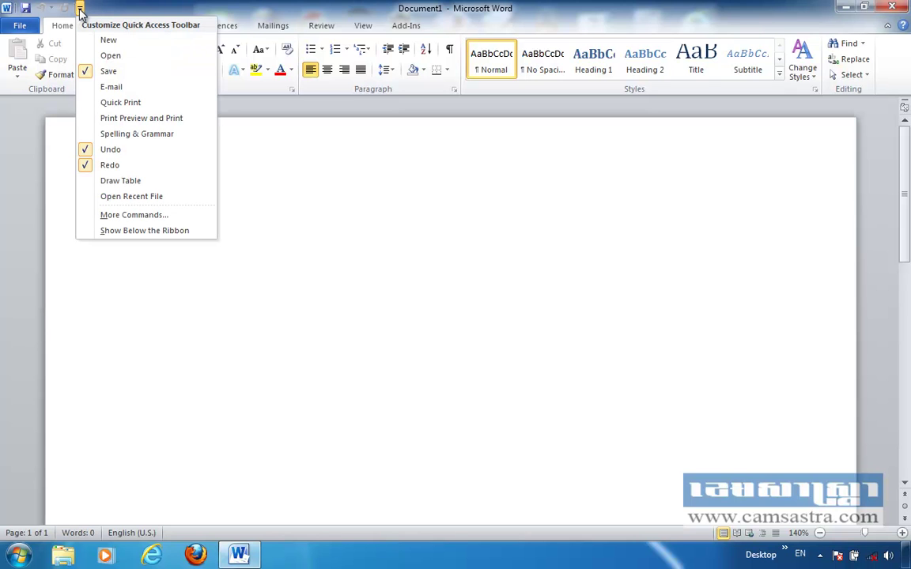
click(117, 42)
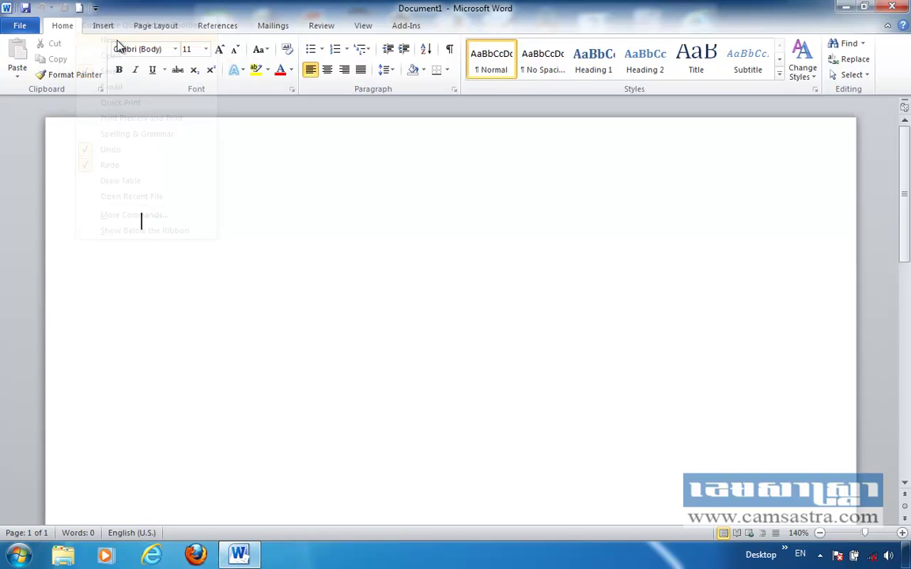
click(80, 10)
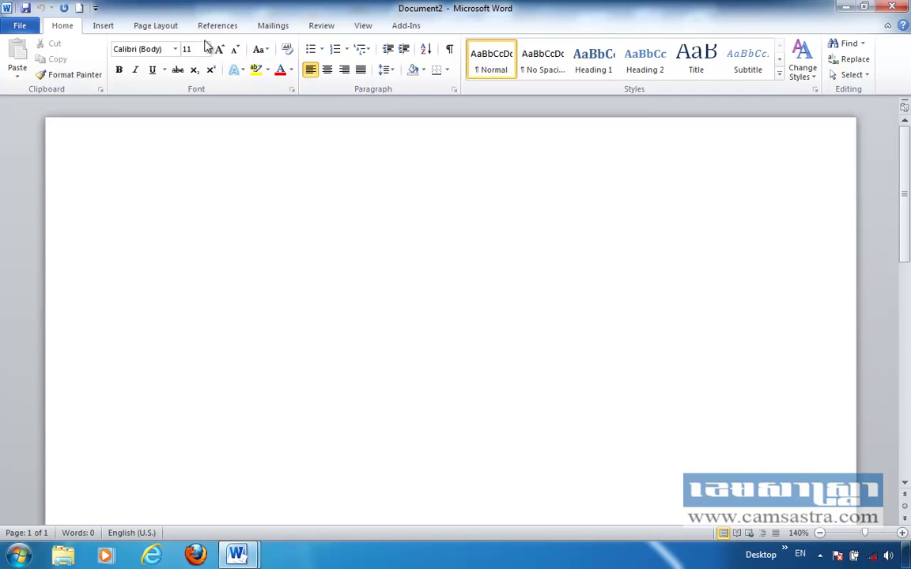
mouse_move(239, 555)
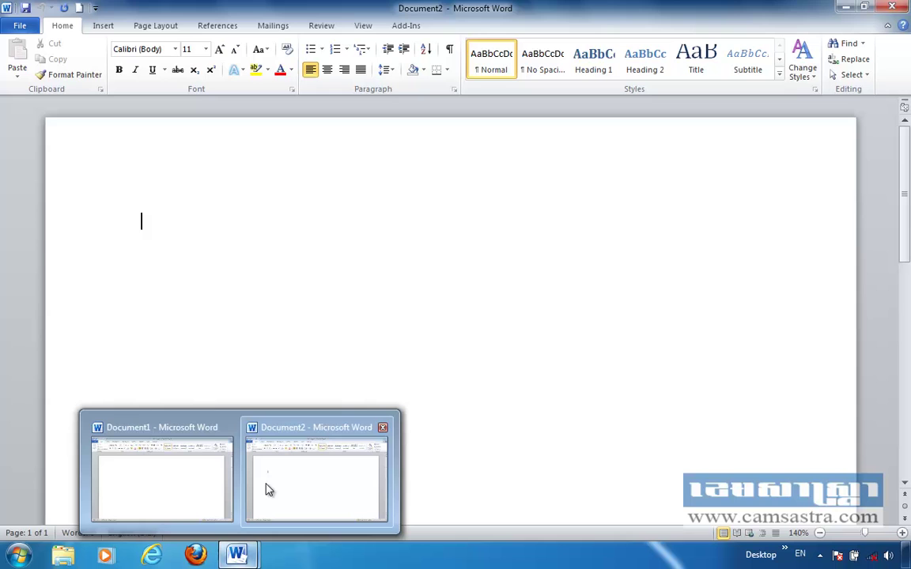
- In Document2, type 'CamSastra.com', correcting the misspelled 'CamSatra'
click(265, 497)
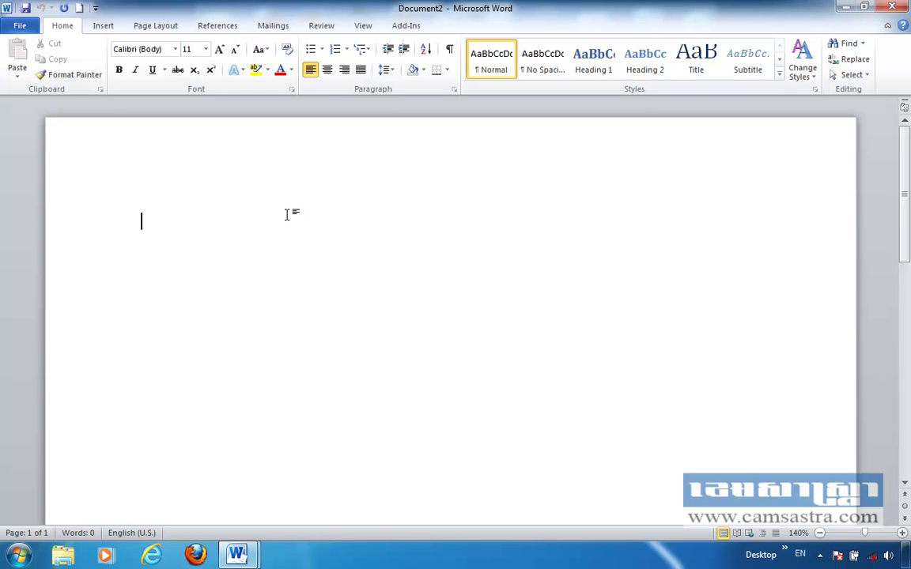
text(CamSatra)
key(BackSpace)
key(BackSpace)
key(BackSpace)
text(stra.com)
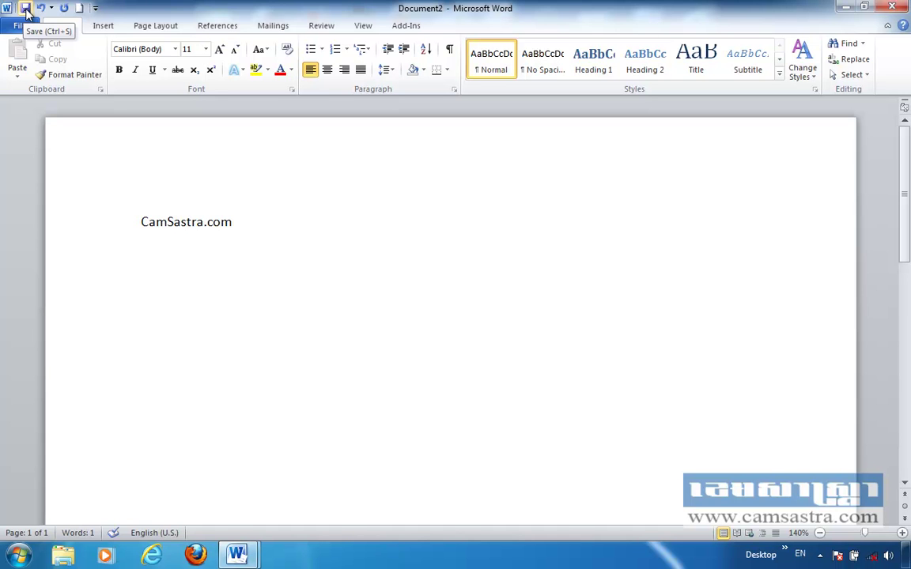
- Save the document to the Desktop as a Word Document named 'CamSastra'
click(25, 9)
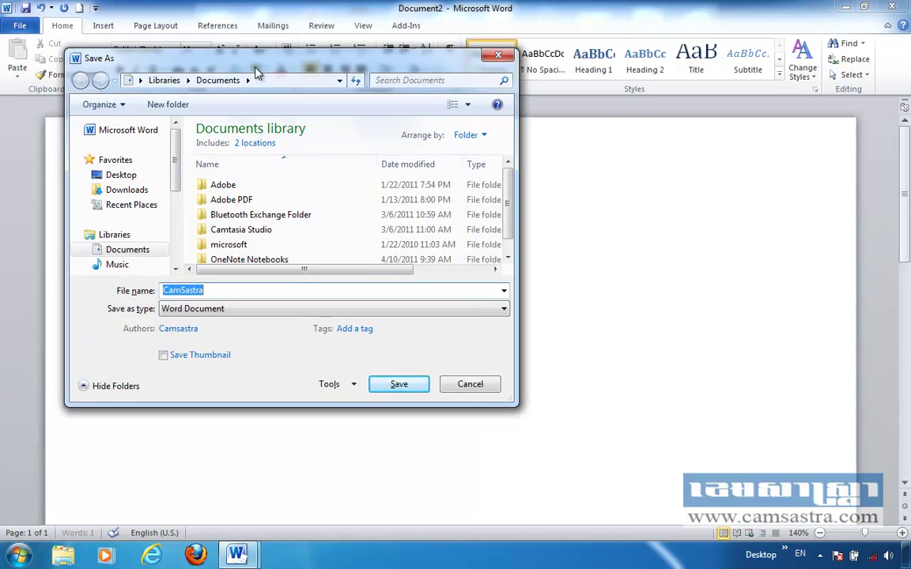
drag(188, 24, 373, 135)
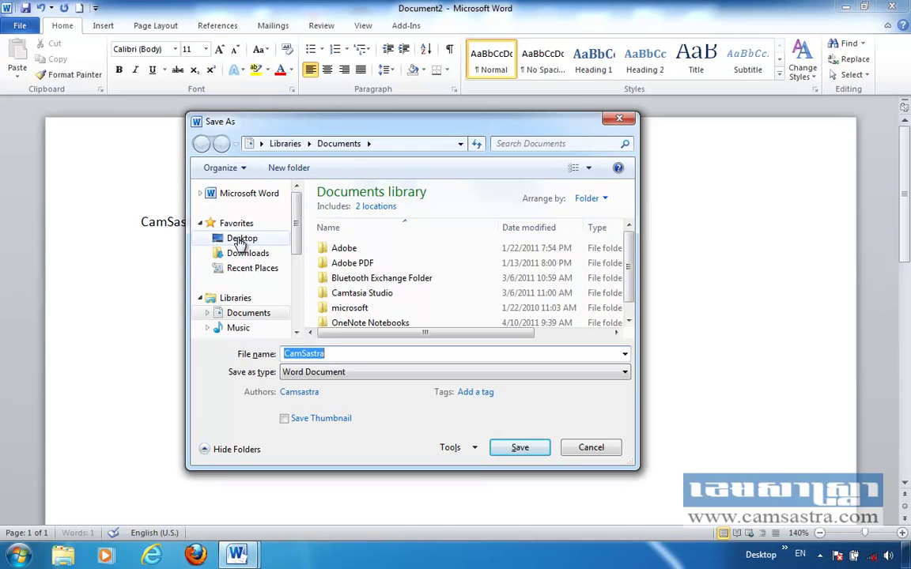
click(239, 241)
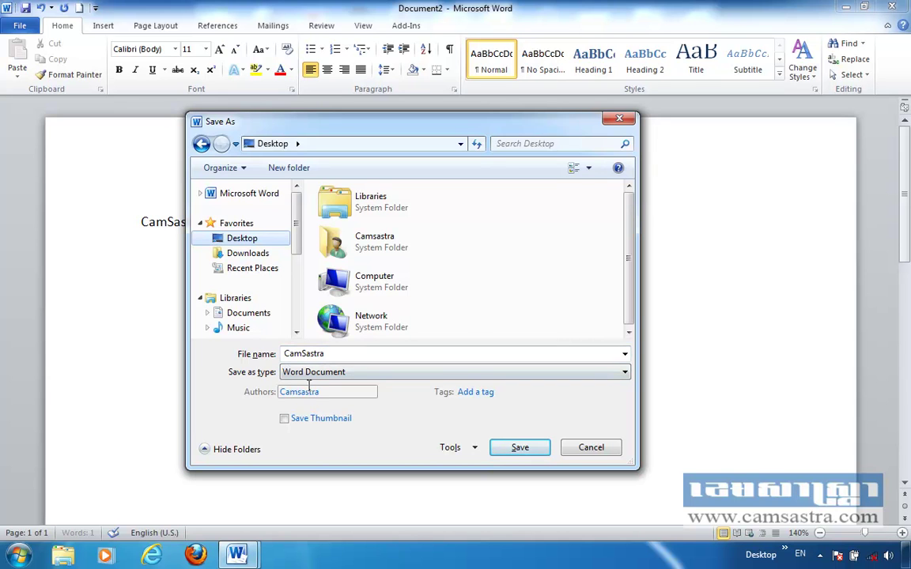
double_click(334, 354)
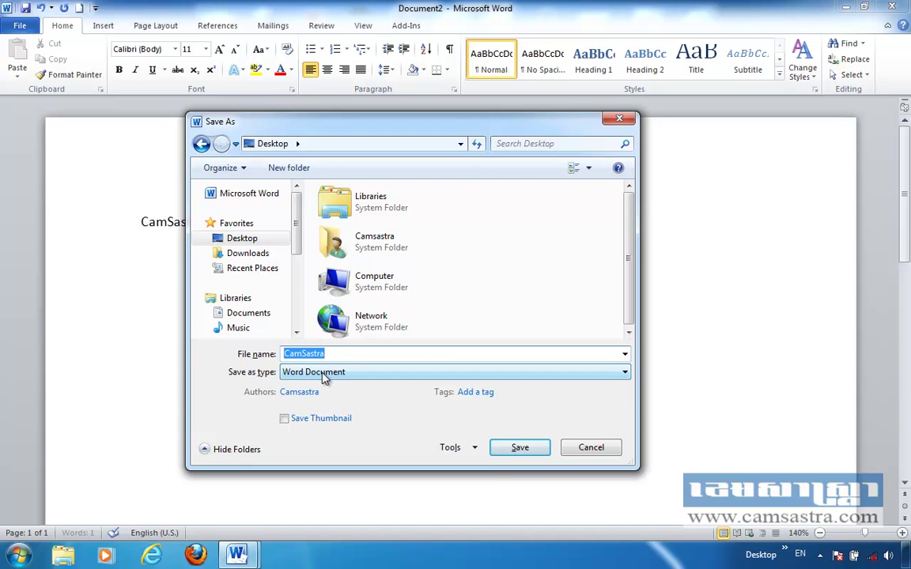
click(324, 373)
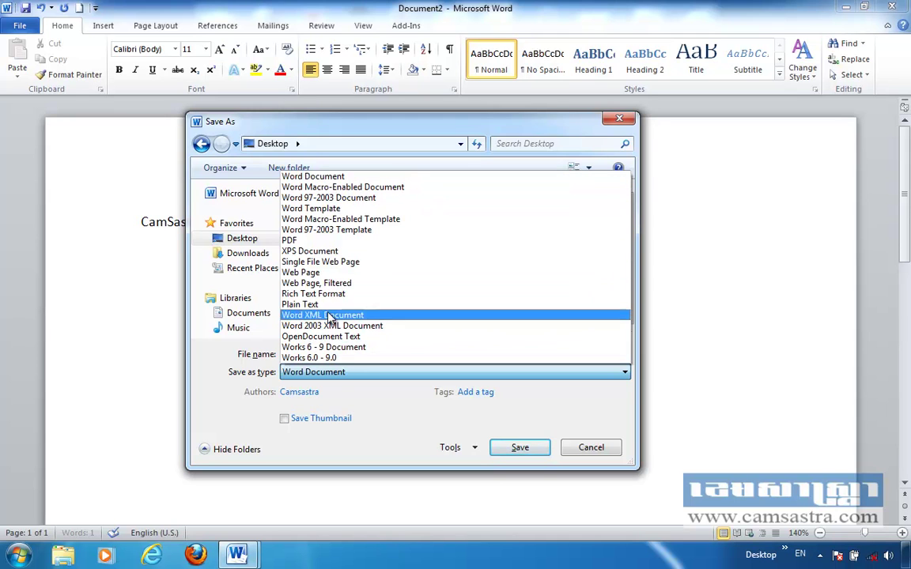
click(341, 374)
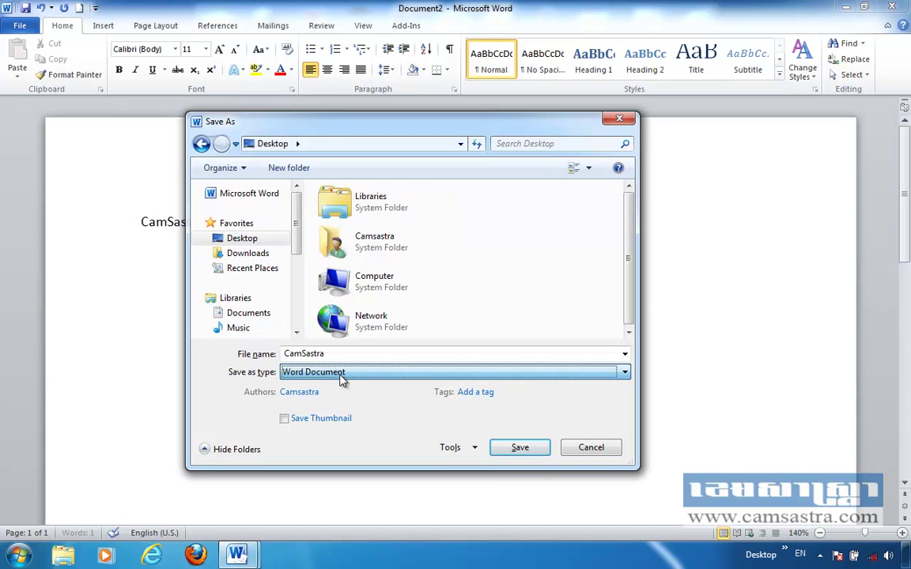
click(530, 449)
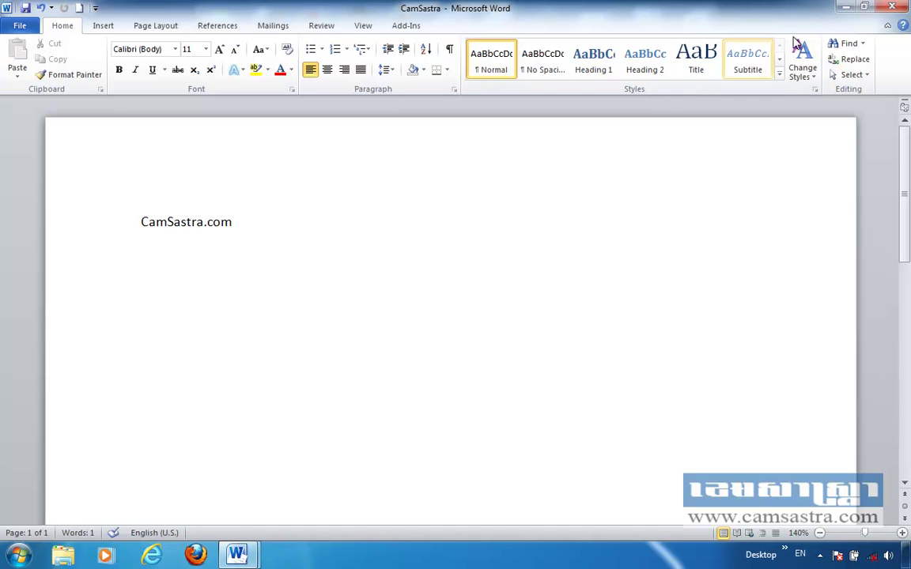
- Close CamSastra, reopen it from the Desktop via Explorer, and add Open to the Quick Access Toolbar
click(889, 11)
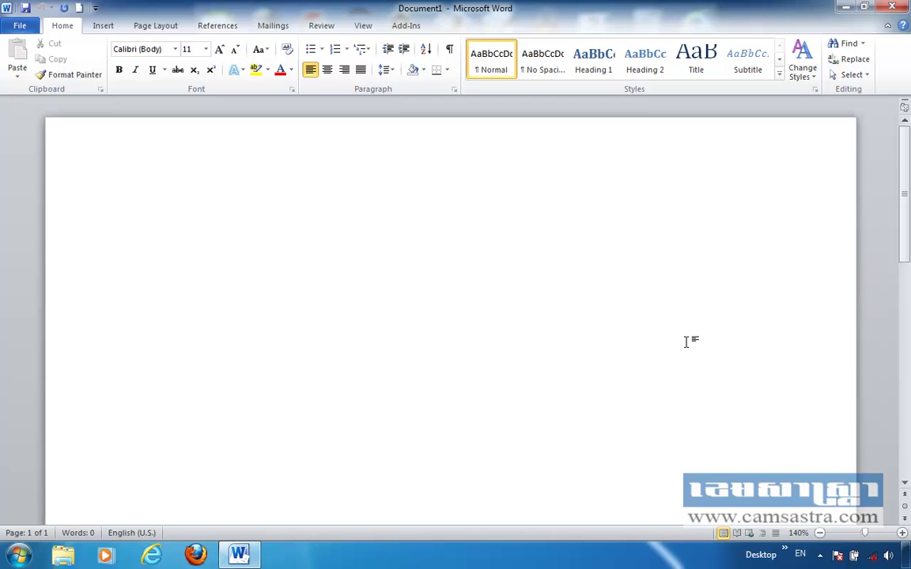
click(65, 558)
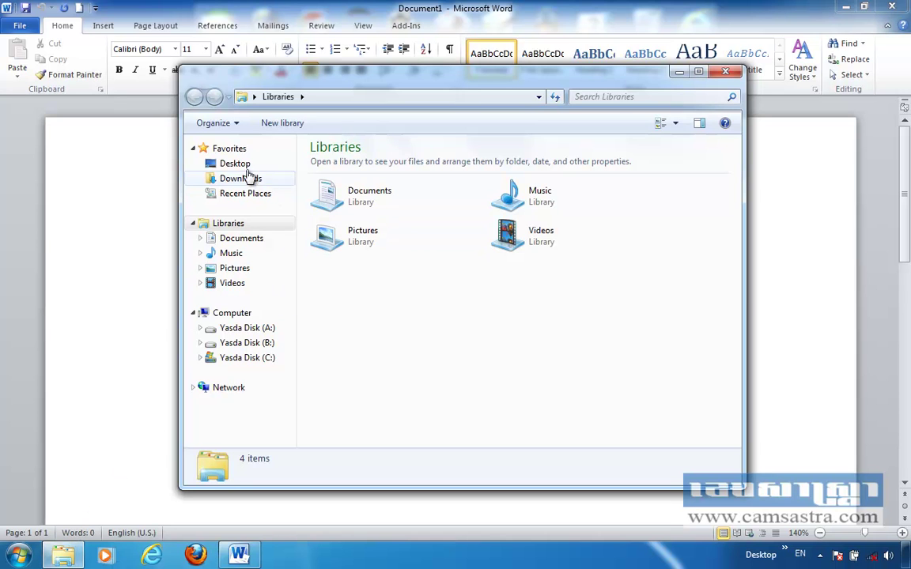
click(235, 165)
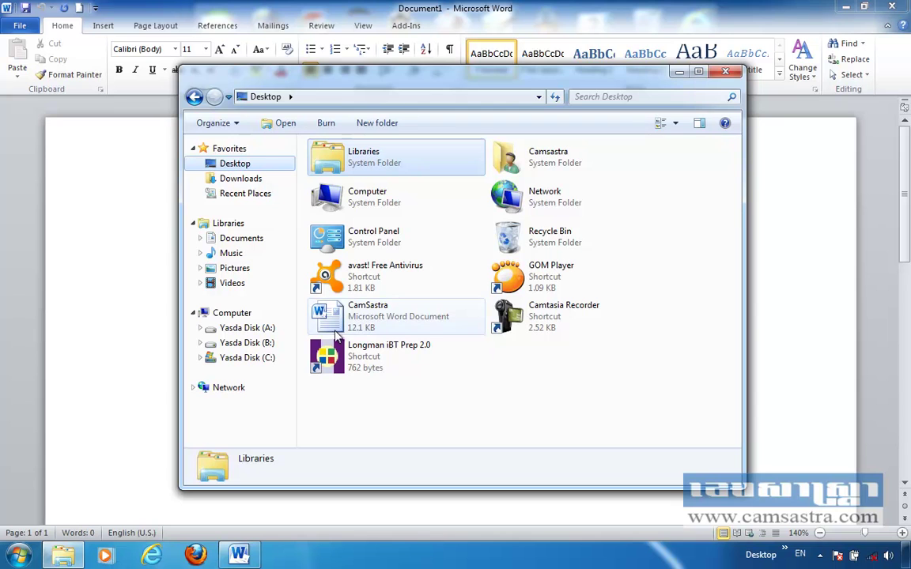
mouse_move(354, 316)
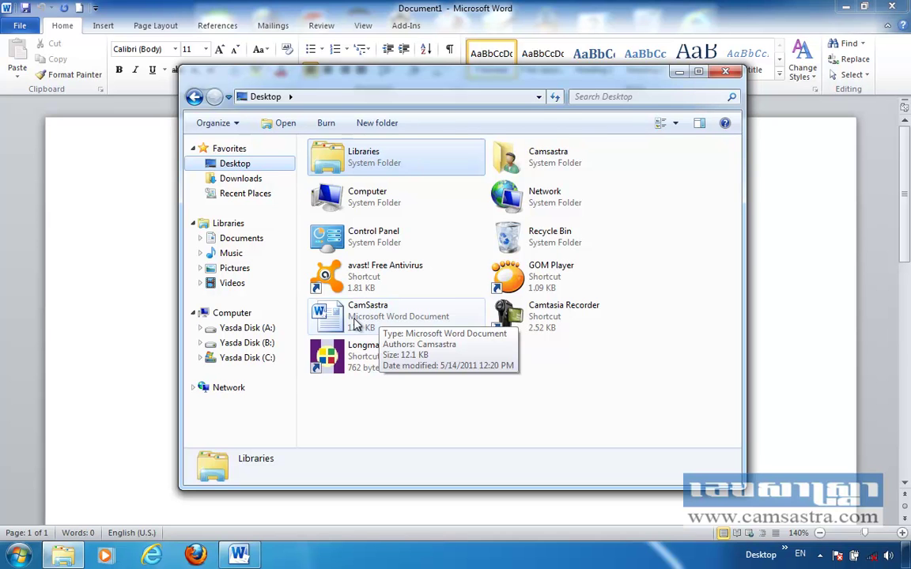
click(355, 325)
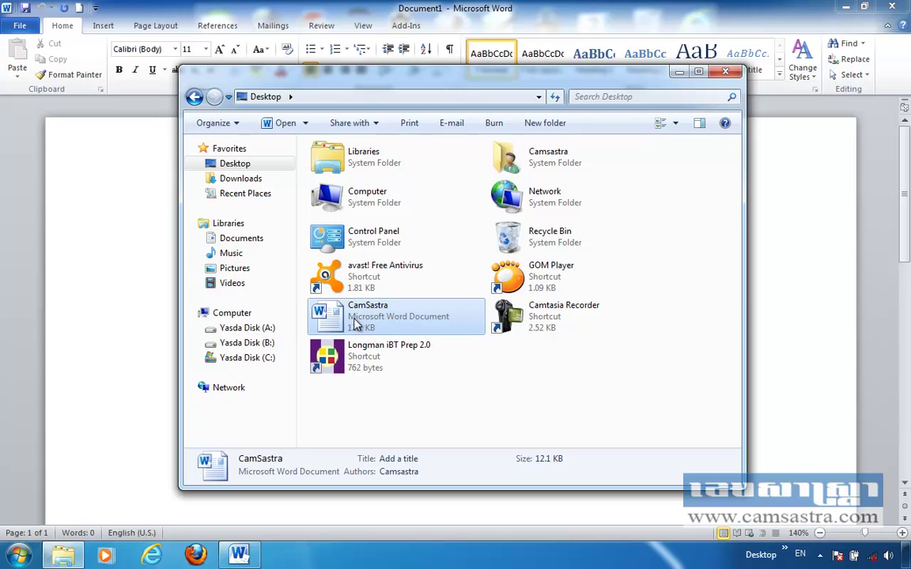
double_click(354, 318)
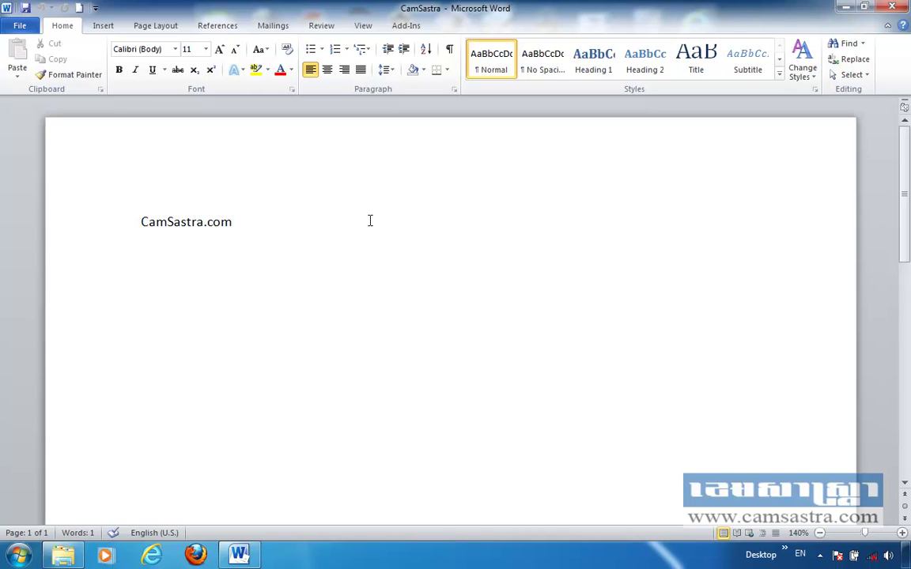
click(96, 8)
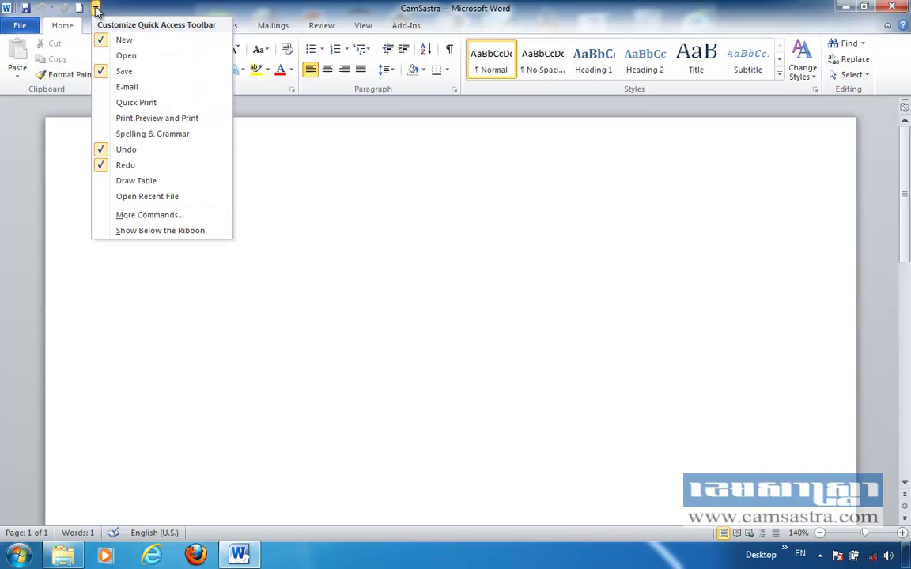
click(128, 56)
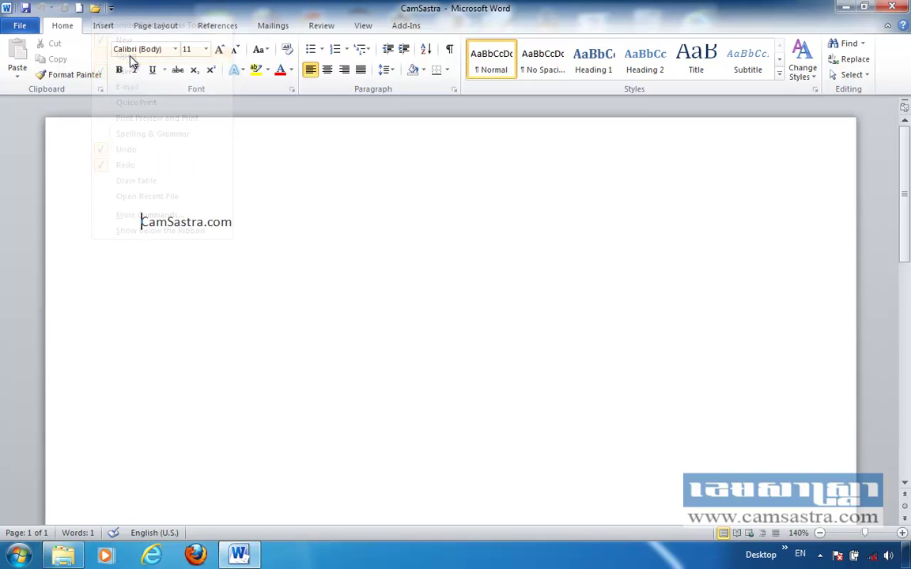
- Reopen CamSastra from the Desktop using the Quick Access Open command
click(94, 10)
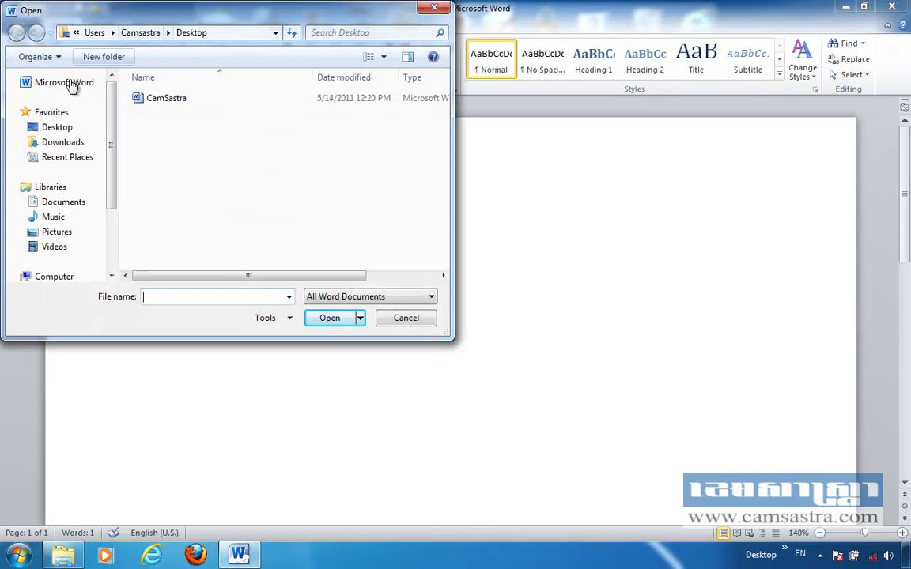
click(61, 129)
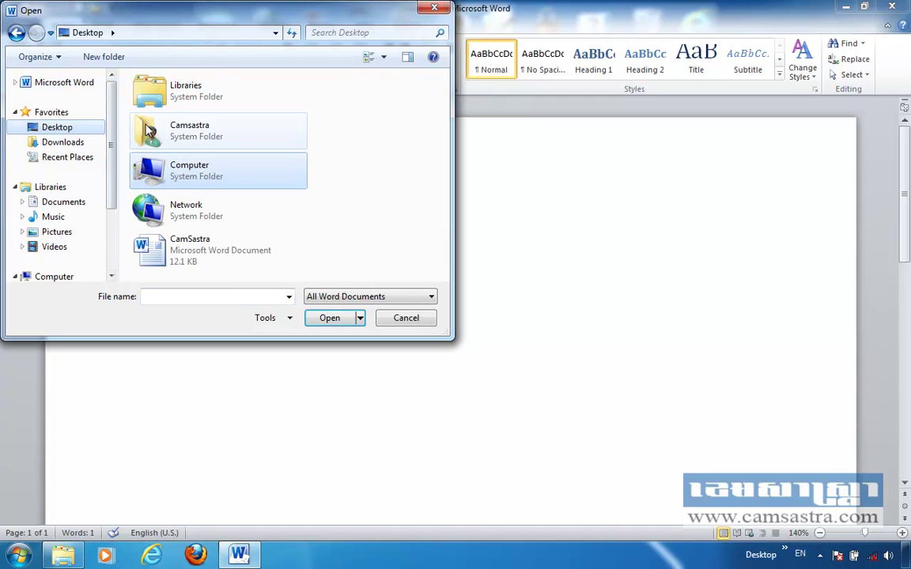
click(177, 255)
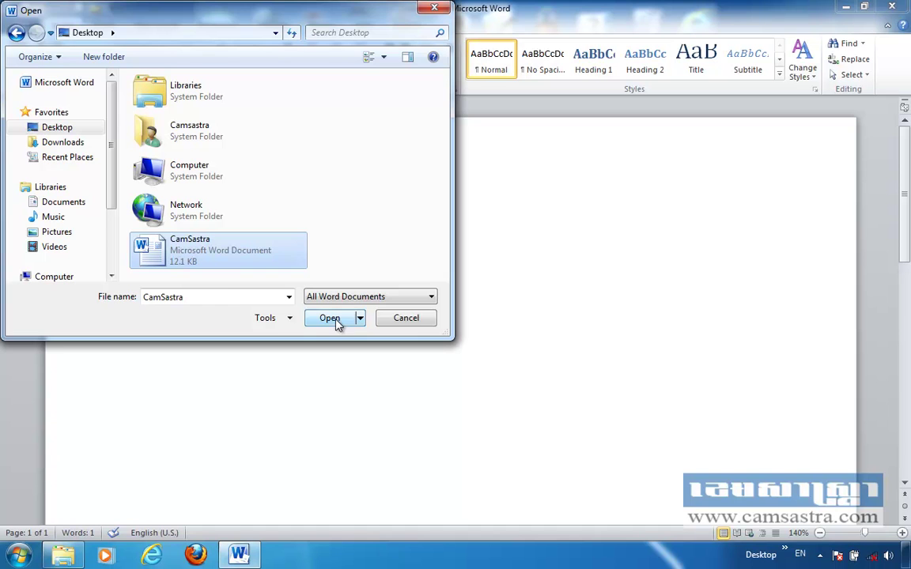
double_click(190, 250)
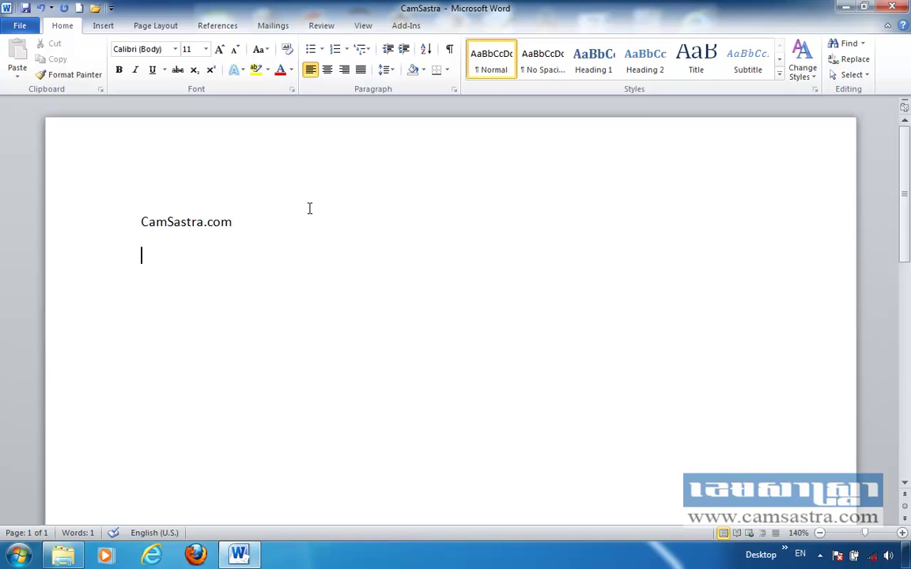
- Add a second line reading 'You're good.' below CamSastra.com
key(Return)
text(You're good.)
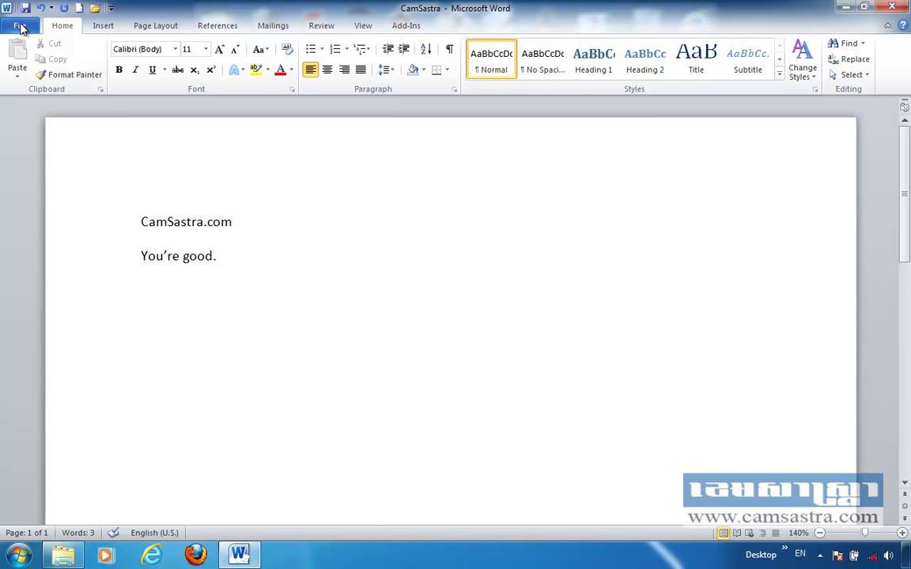
- Use File > Save As to save a Desktop copy named 'CamSastra_ABC'
click(21, 28)
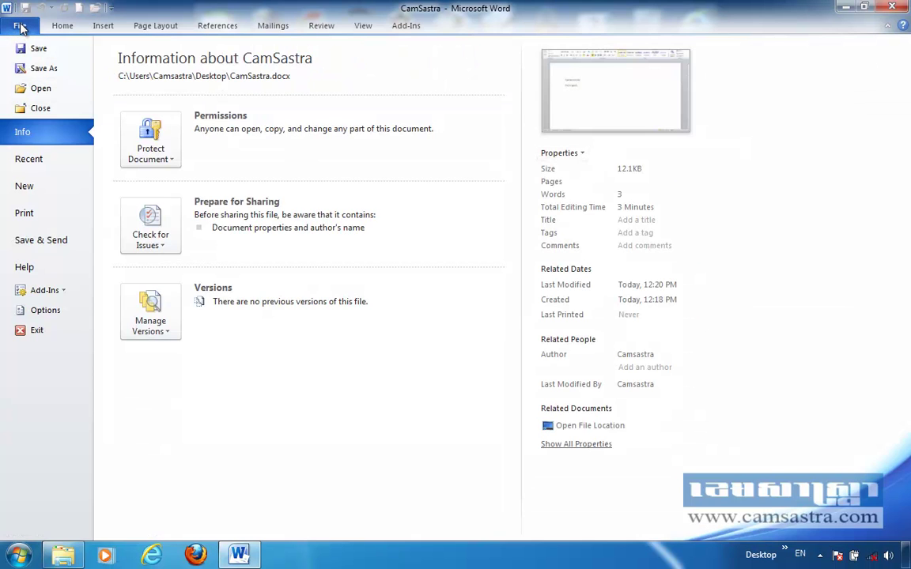
click(41, 70)
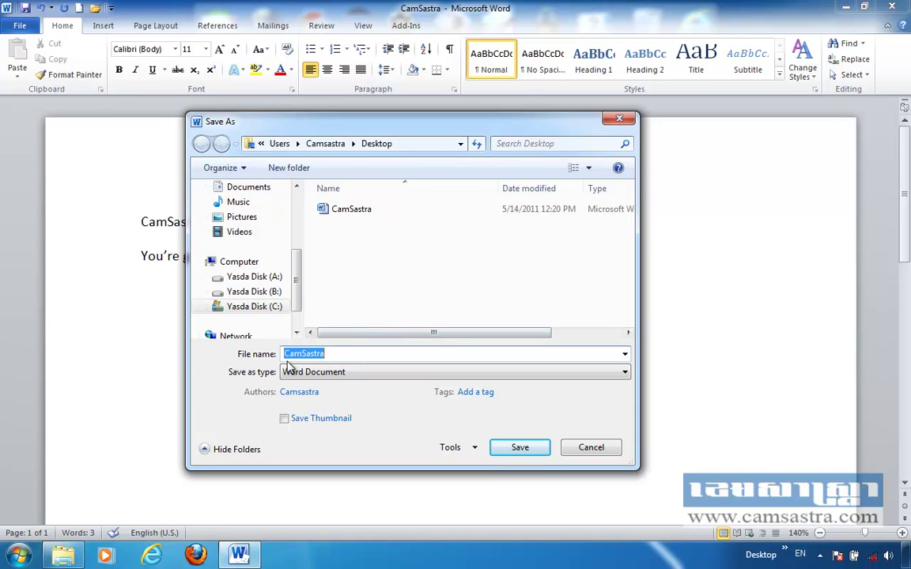
click(327, 356)
text(_A)
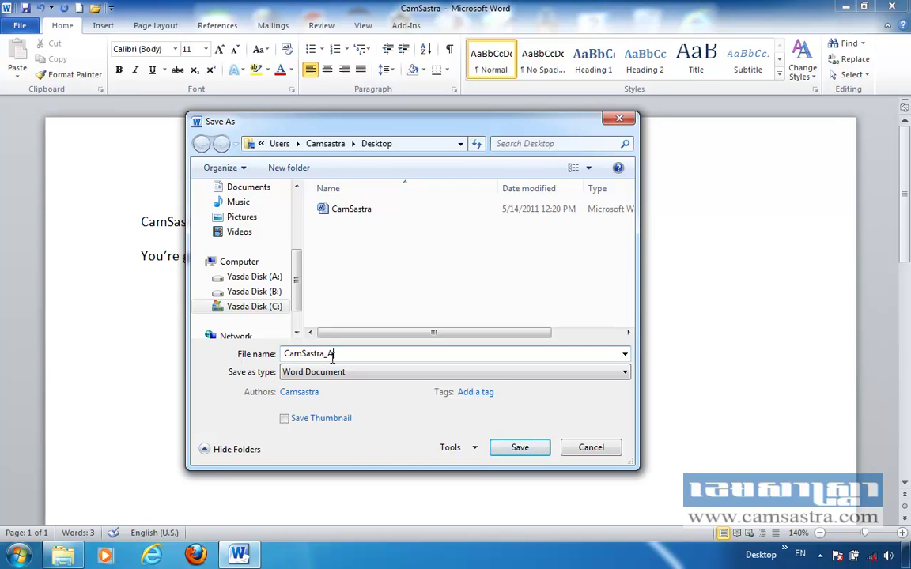
text(BC)
click(520, 447)
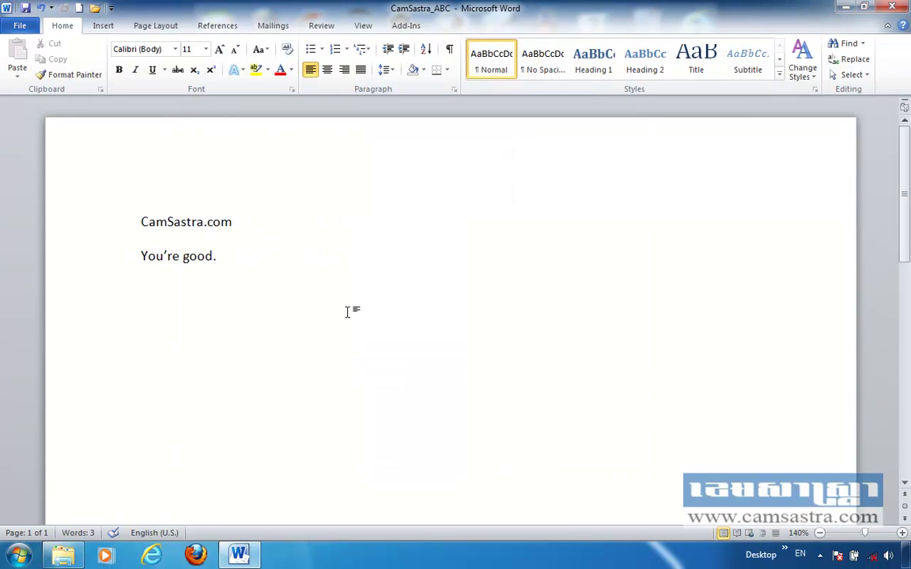
- Close Word and Explorer, then open CamSastra_ABC from the Desktop in a new Explorer window
click(892, 8)
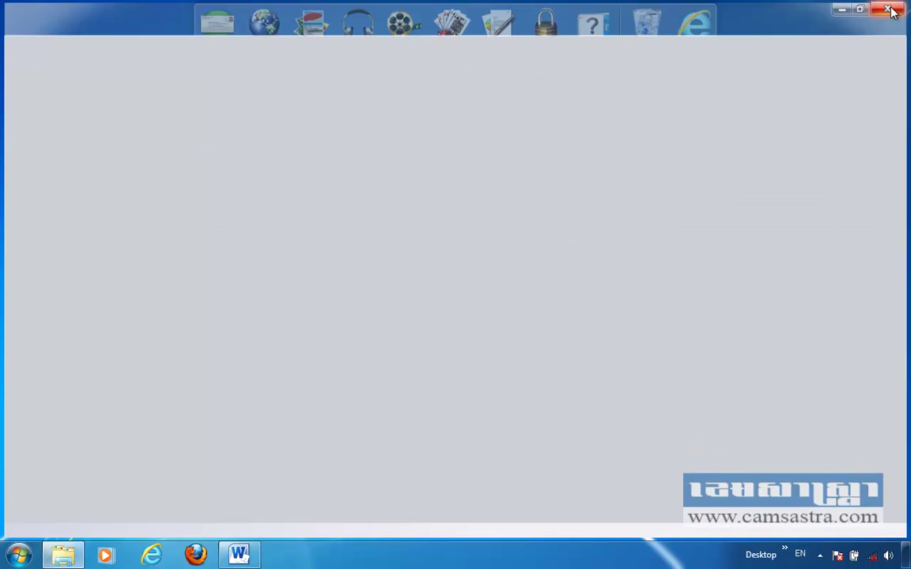
click(737, 77)
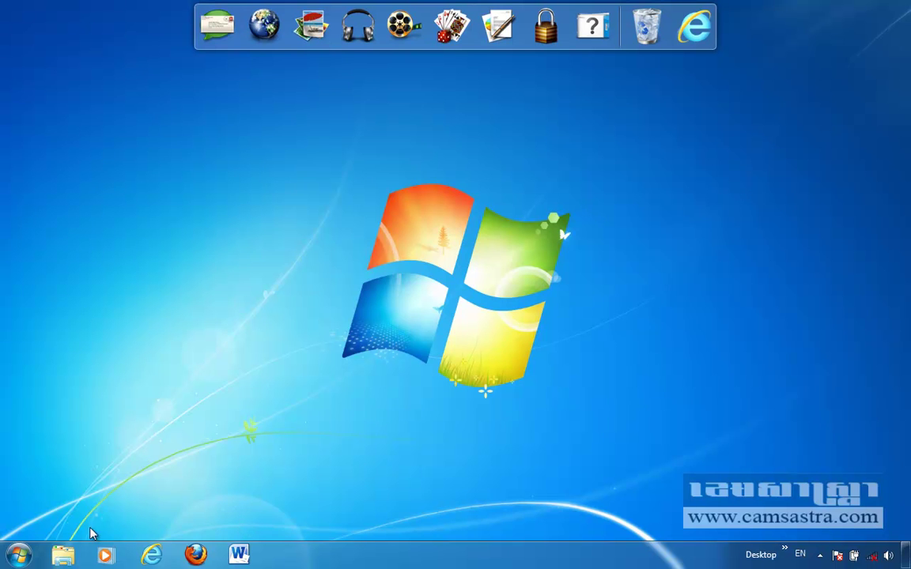
click(65, 556)
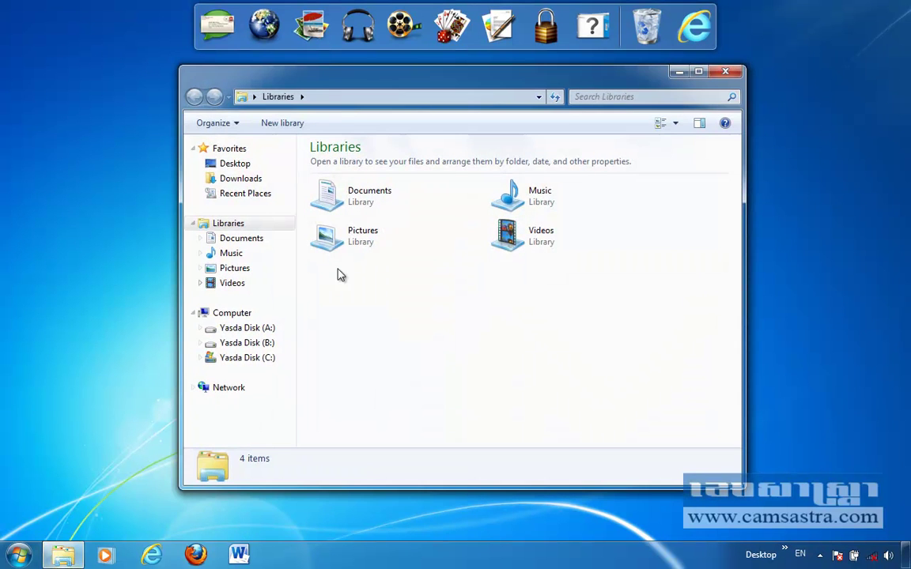
click(235, 164)
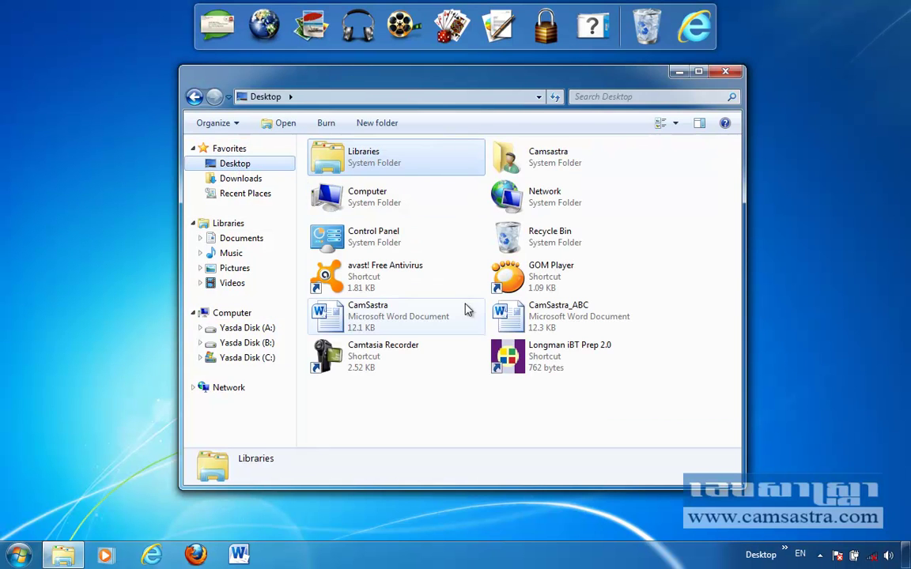
click(579, 317)
double_click(572, 318)
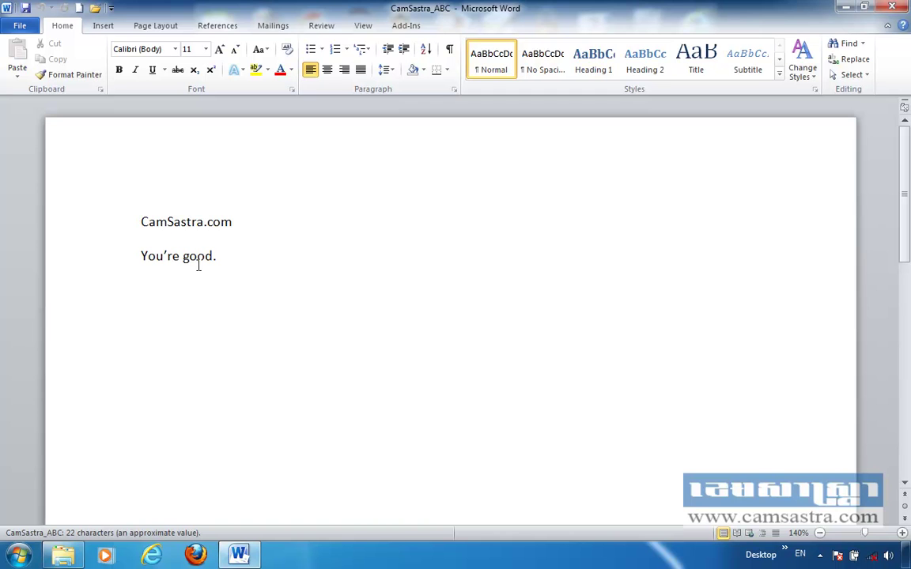
- From the Desktop folder window, open the original CamSastra document in Word
click(63, 555)
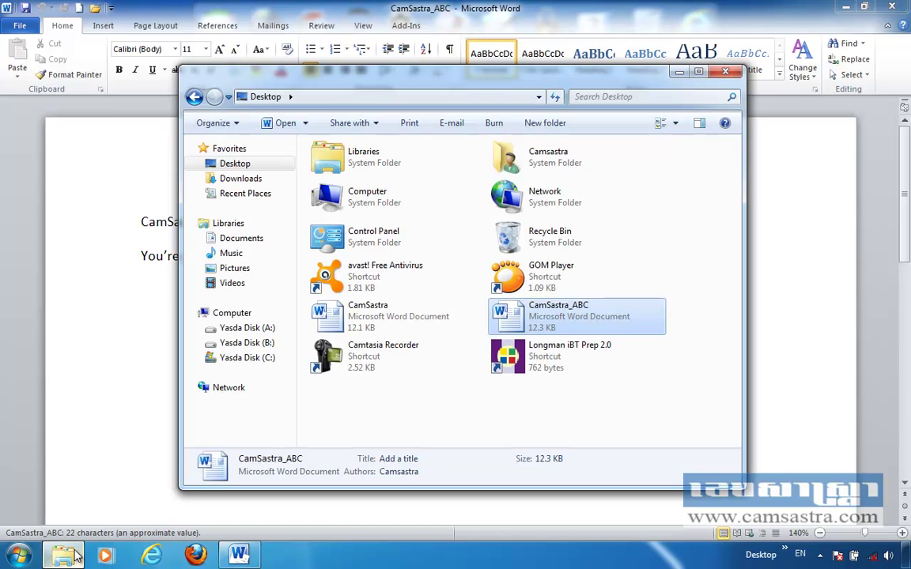
click(355, 326)
double_click(355, 325)
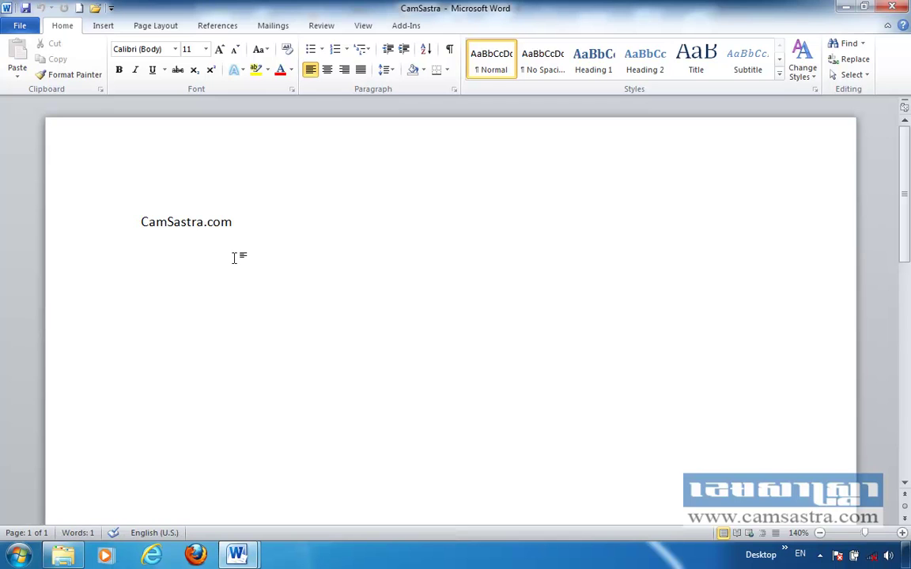
- Type 'You're good ...' two lines below CamSastra.com, then close the document, keeping the changes
click(253, 222)
key(Return)
key(Return)
text(You're )
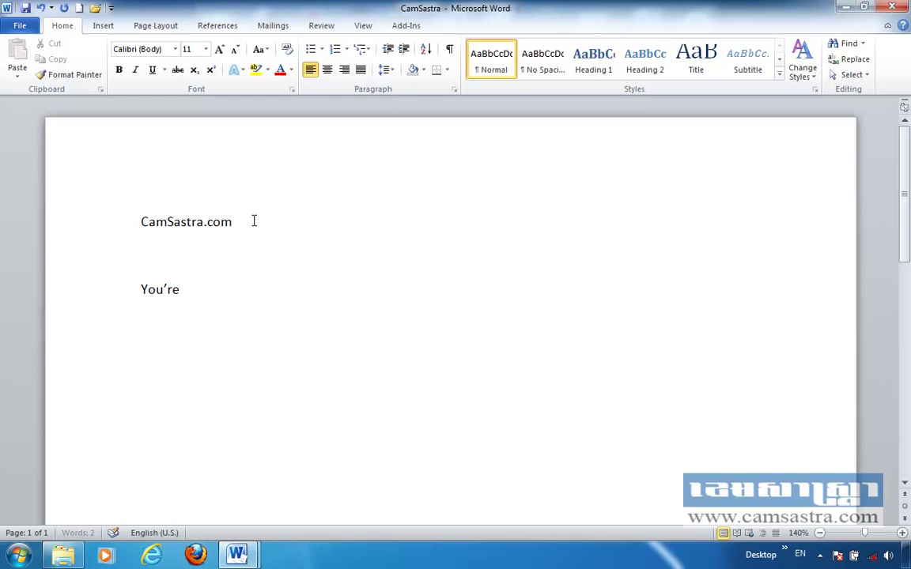
text(good )
text(...)
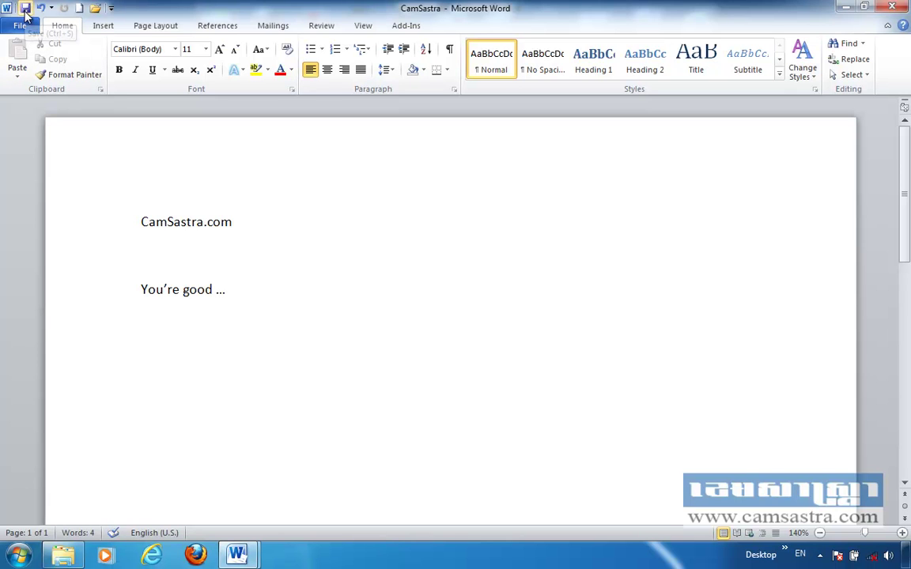
click(896, 8)
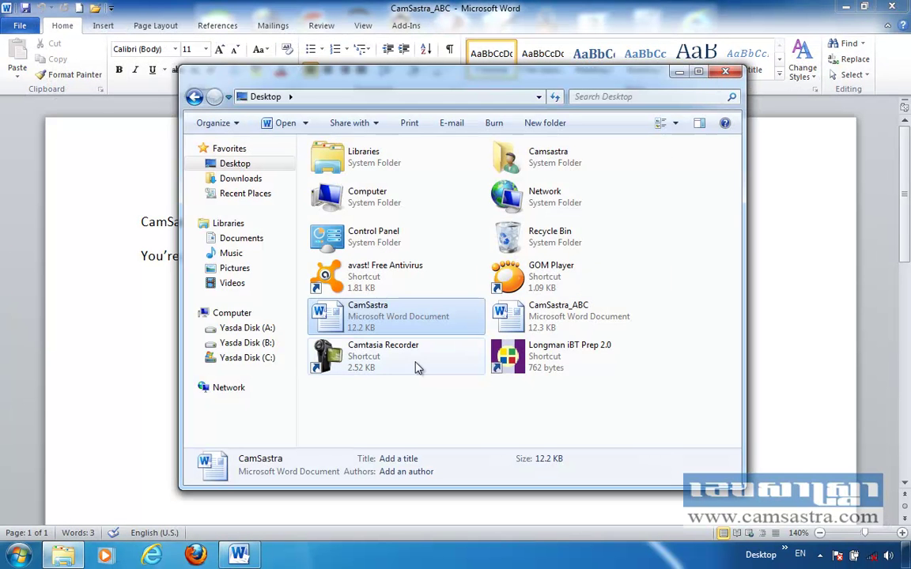
- Close the CamSastra_ABC window and reopen the updated CamSastra file (12.2 KB) from Desktop
click(405, 412)
click(885, 9)
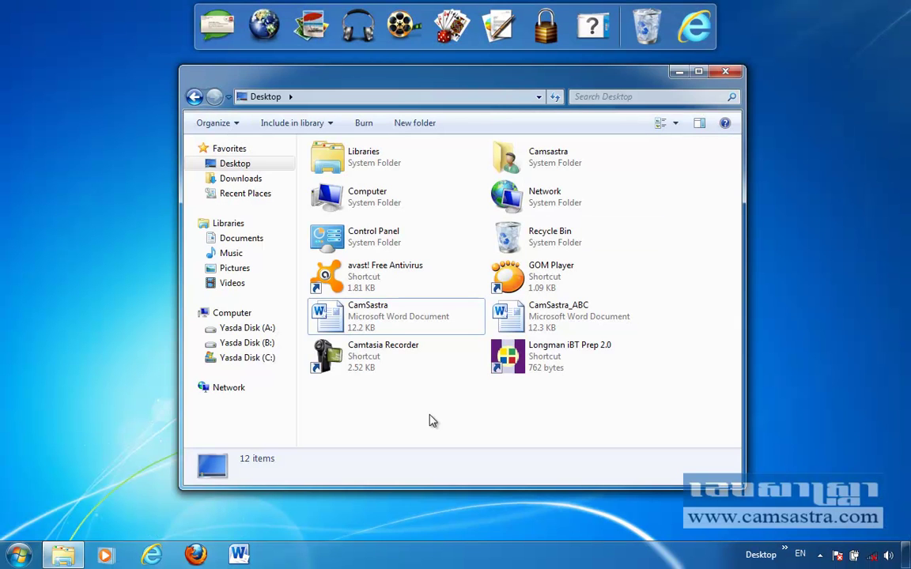
mouse_move(376, 316)
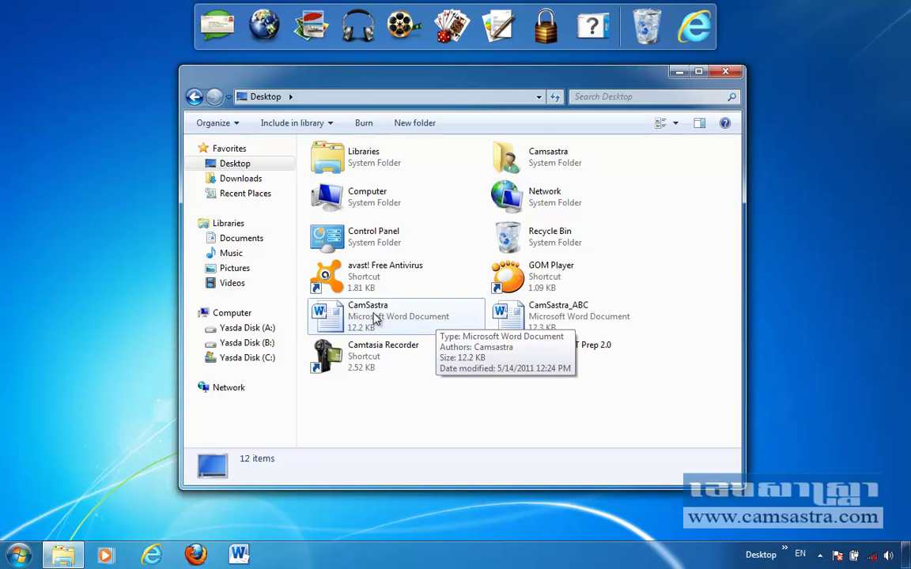
double_click(376, 318)
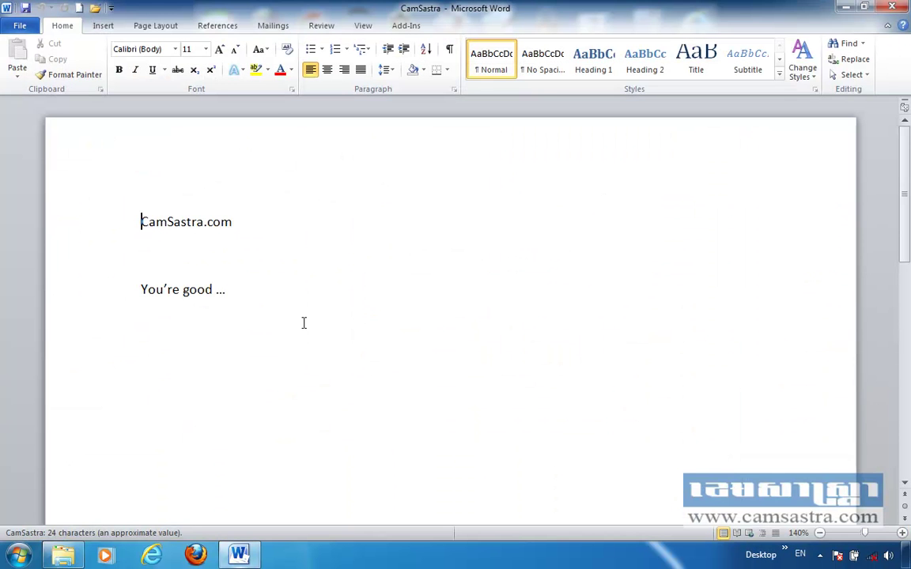